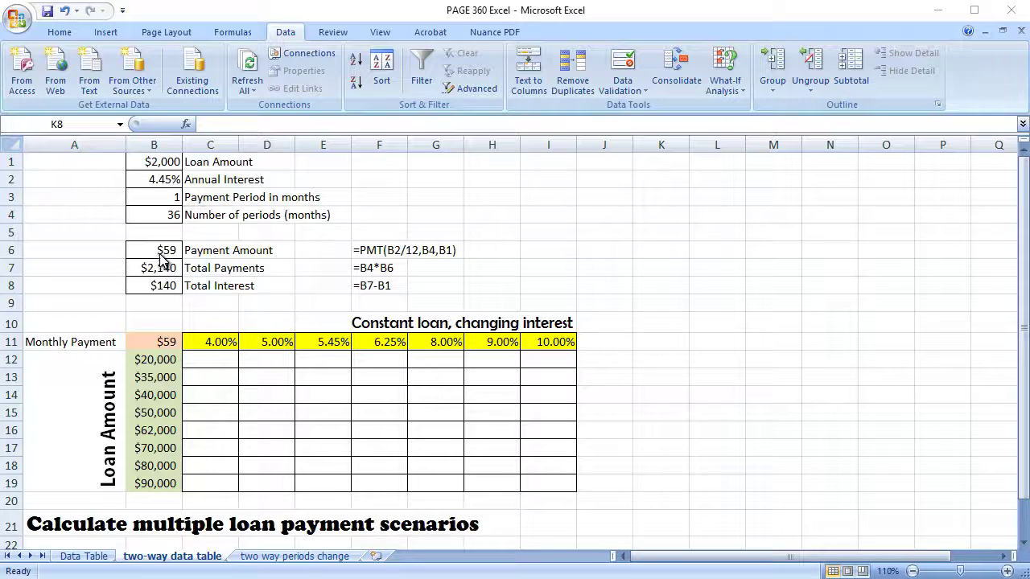
Confirm B11 holds the =B6 payment link, then select the table range B11:I19.
left_click(160, 341)
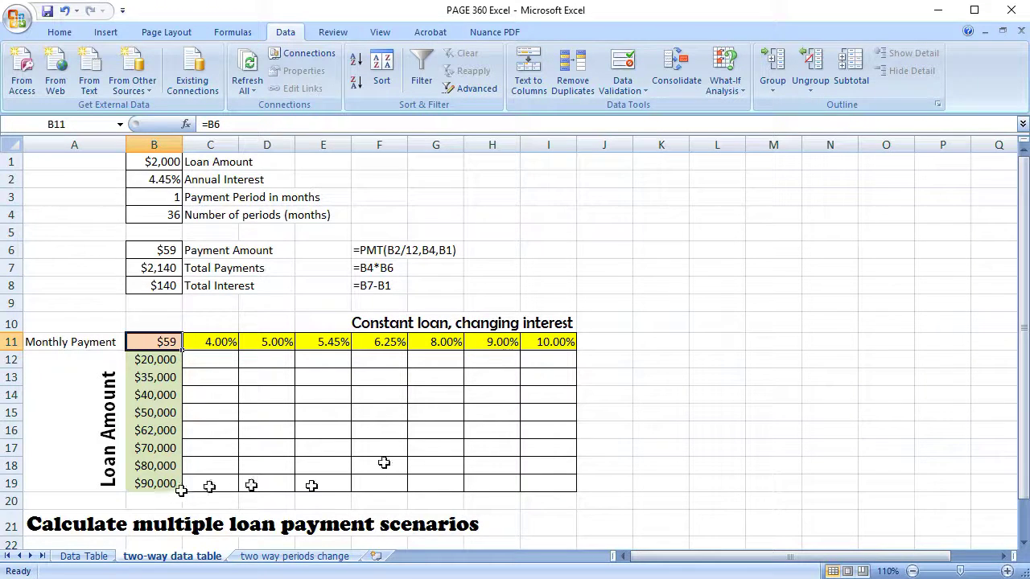
left_click(634, 390)
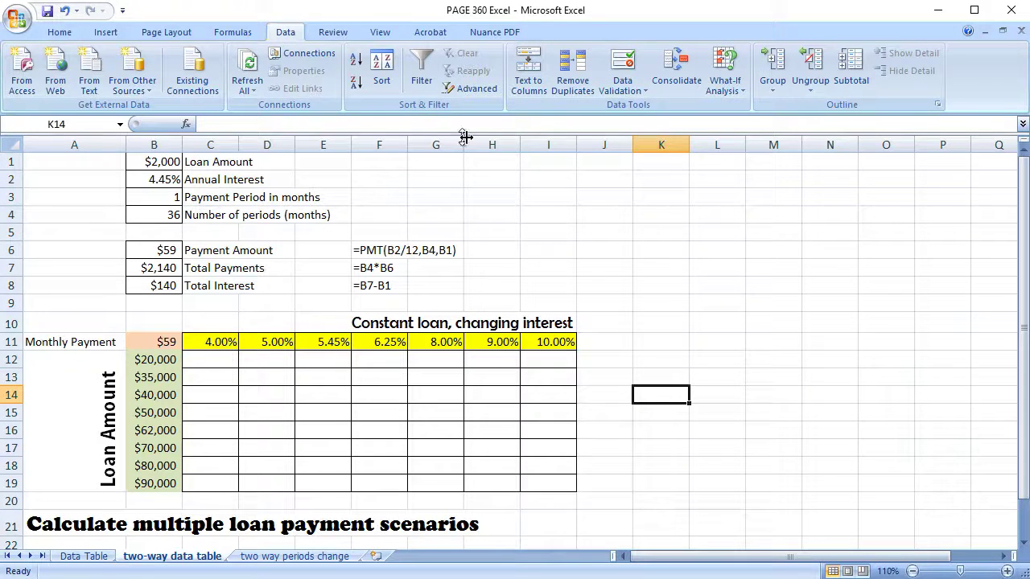
left_click(730, 72)
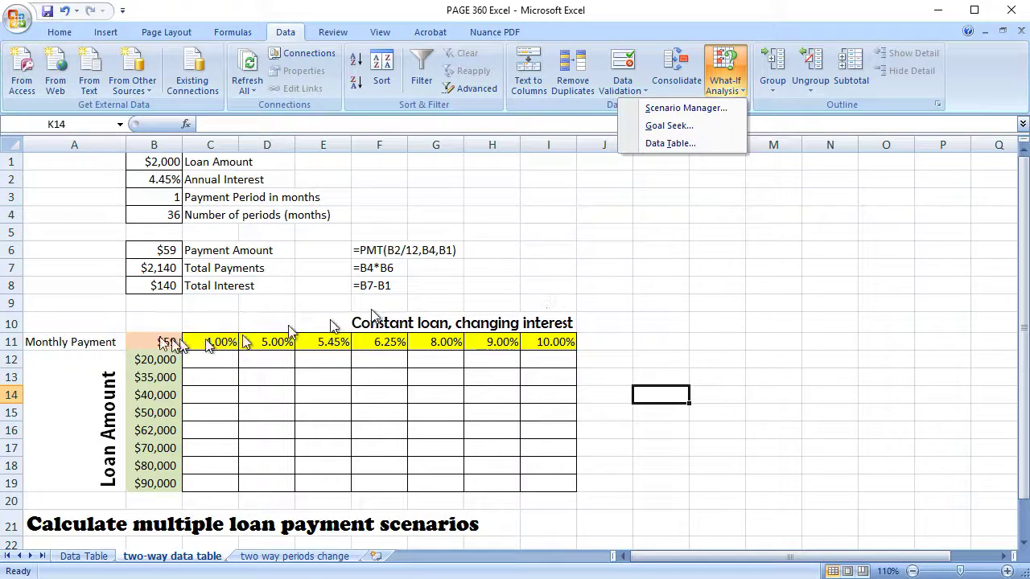
left_click(242, 310)
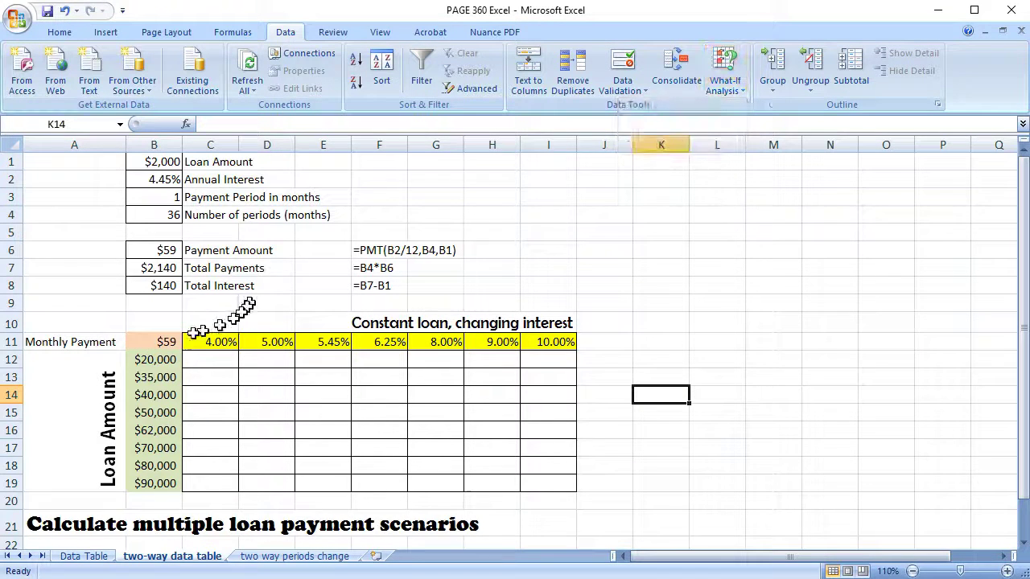
left_click(154, 344)
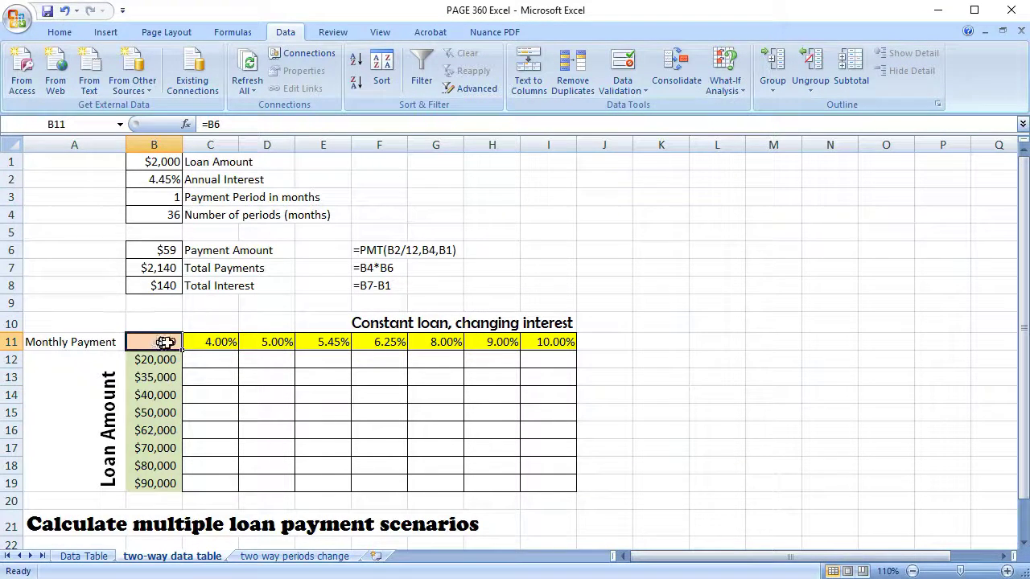
left_click_drag(165, 342, 538, 481)
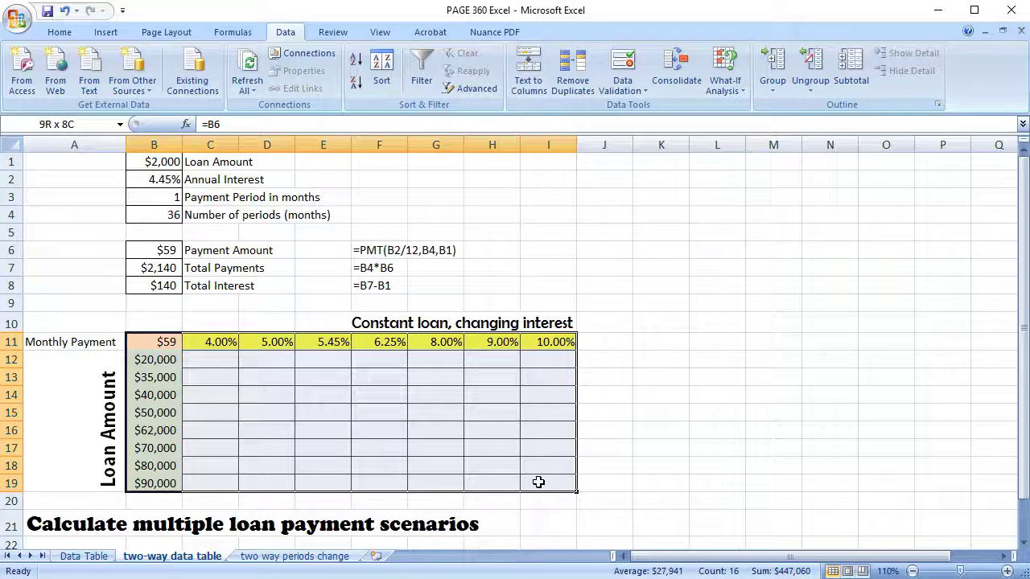
Create a data table on B11:I19 with row input $B$2 (rate) and column input $B$1 (loan amount).
left_click_drag(539, 481, 539, 481)
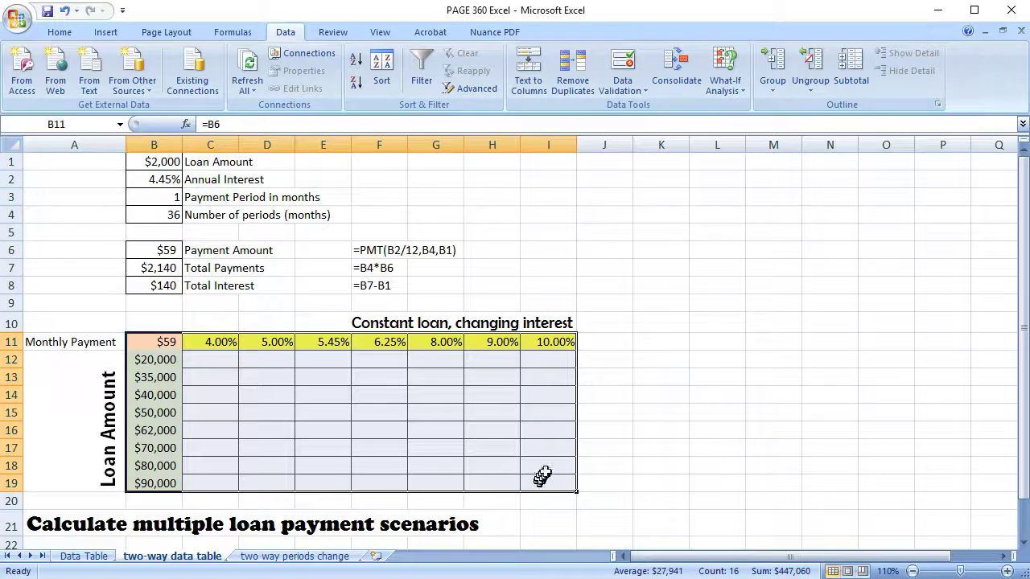
left_click(740, 72)
left_click(741, 65)
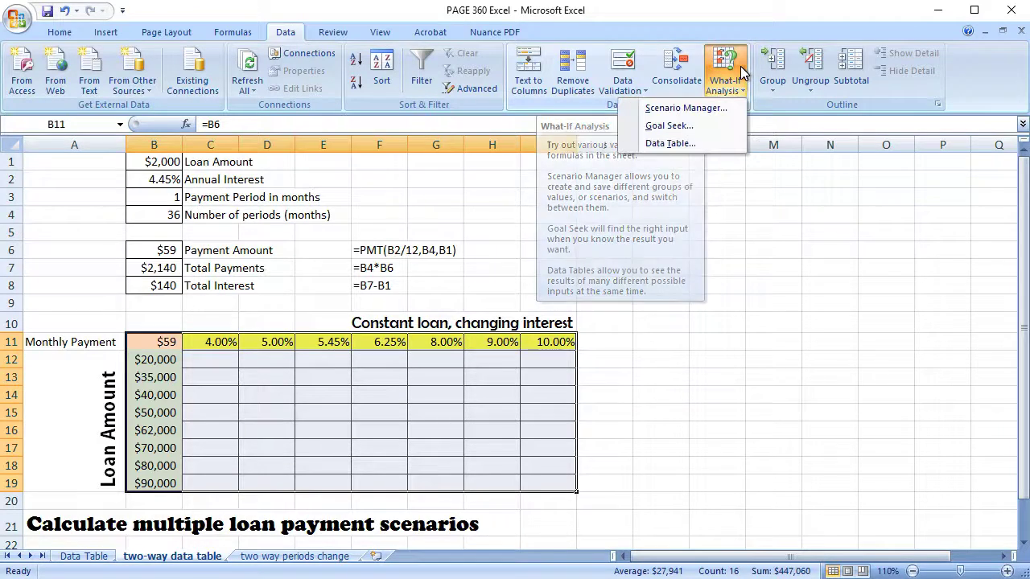
left_click(727, 145)
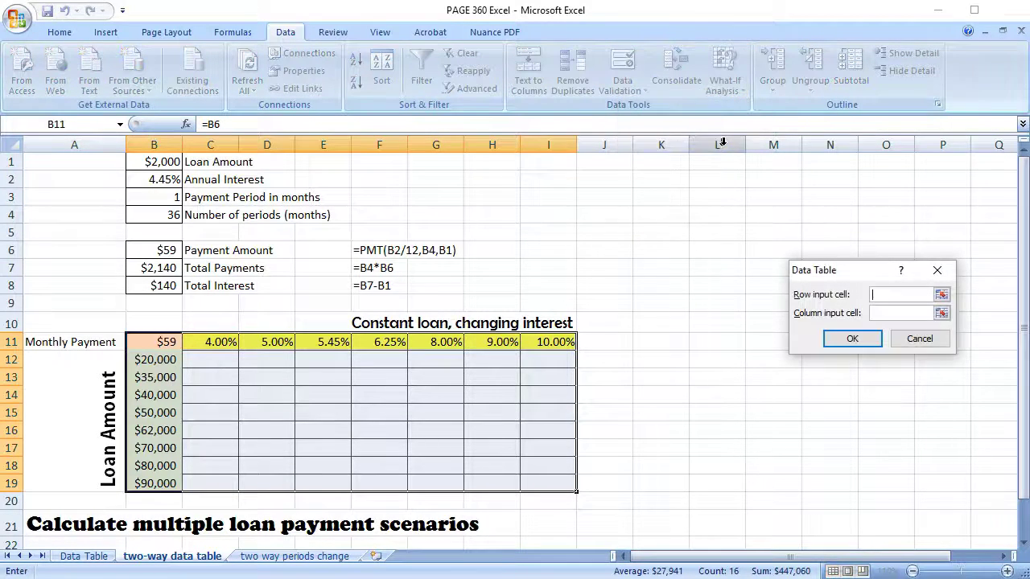
left_click(904, 294)
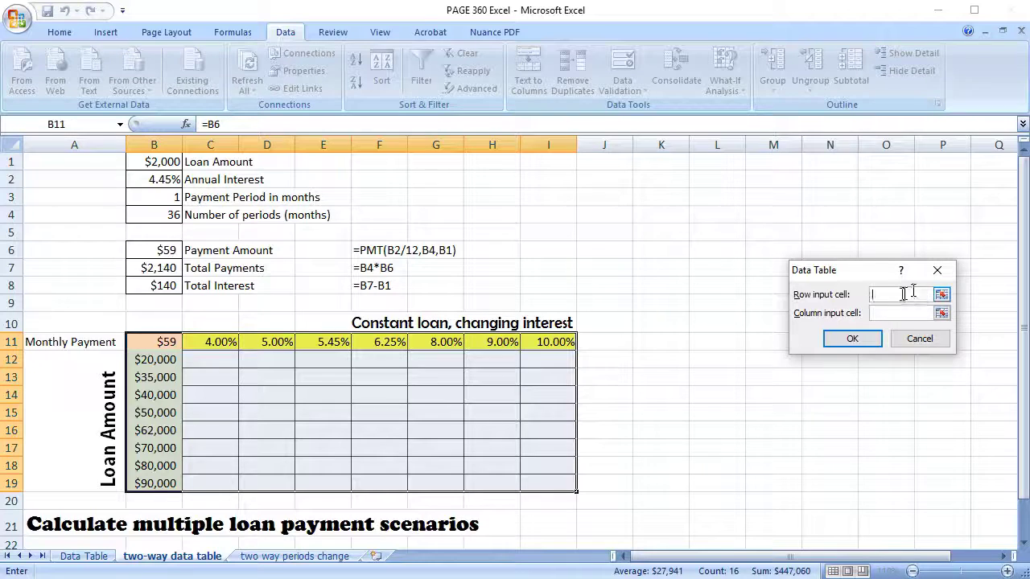
left_click(164, 179)
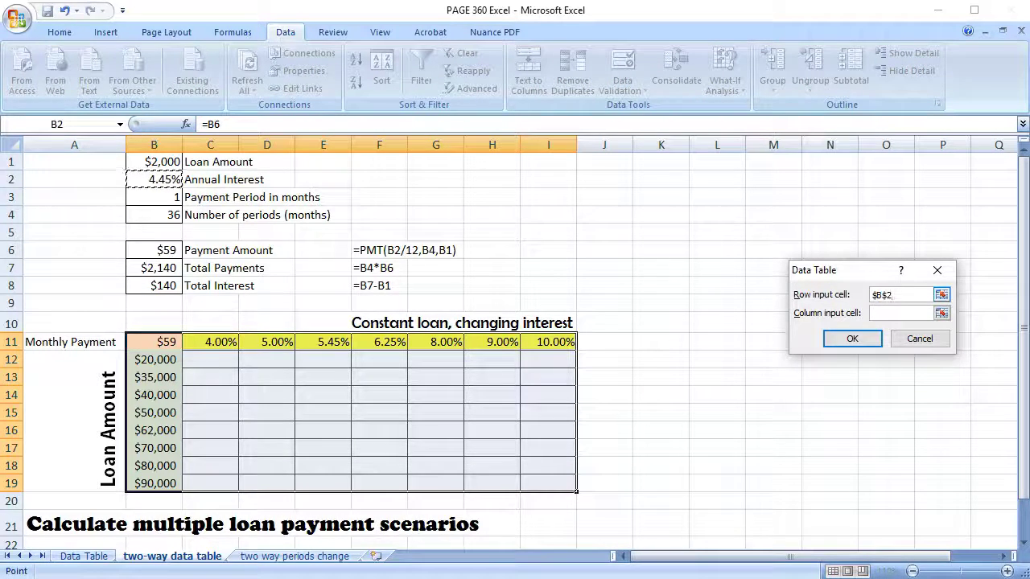
left_click(903, 313)
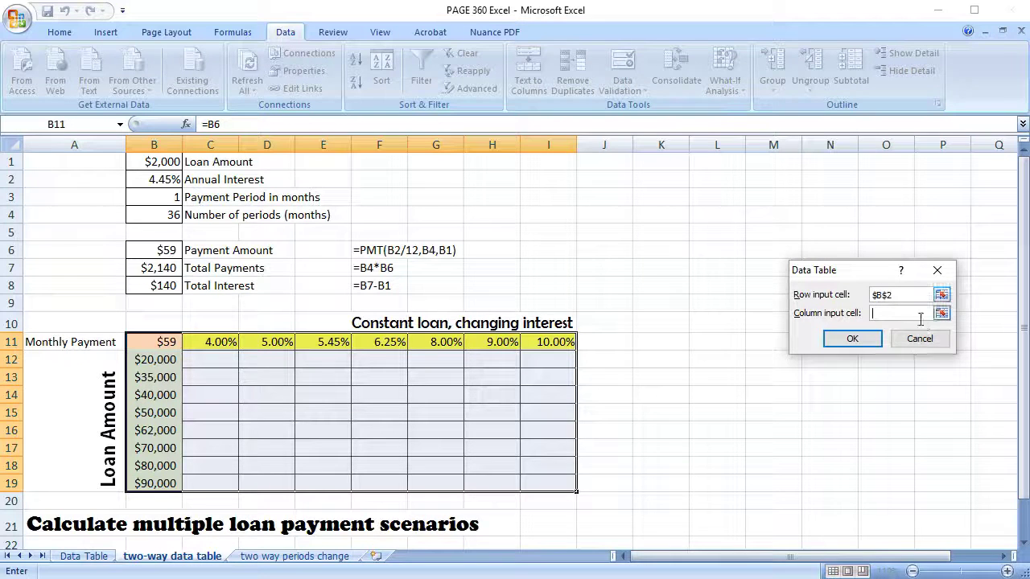
left_click(163, 161)
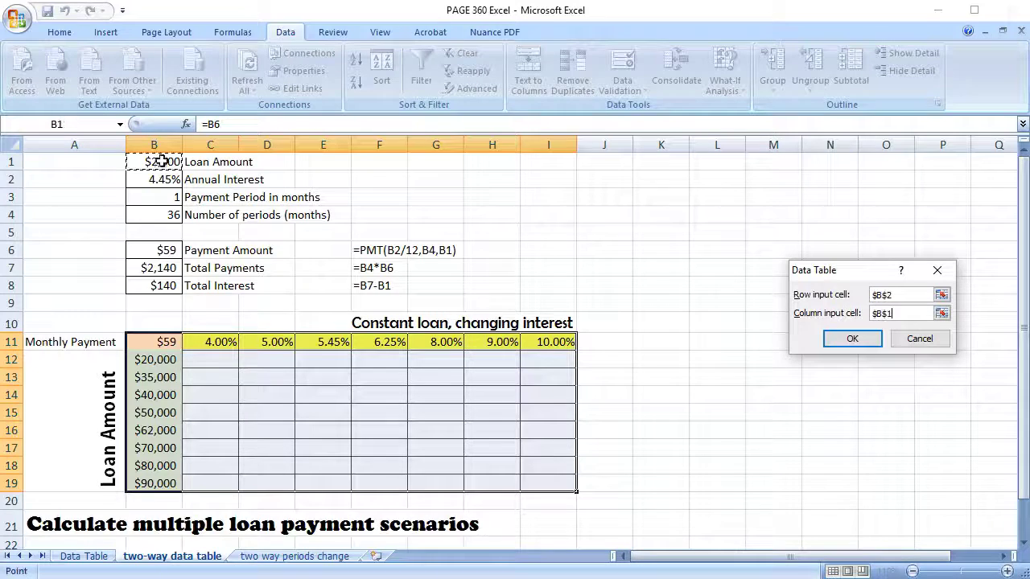
left_click(852, 340)
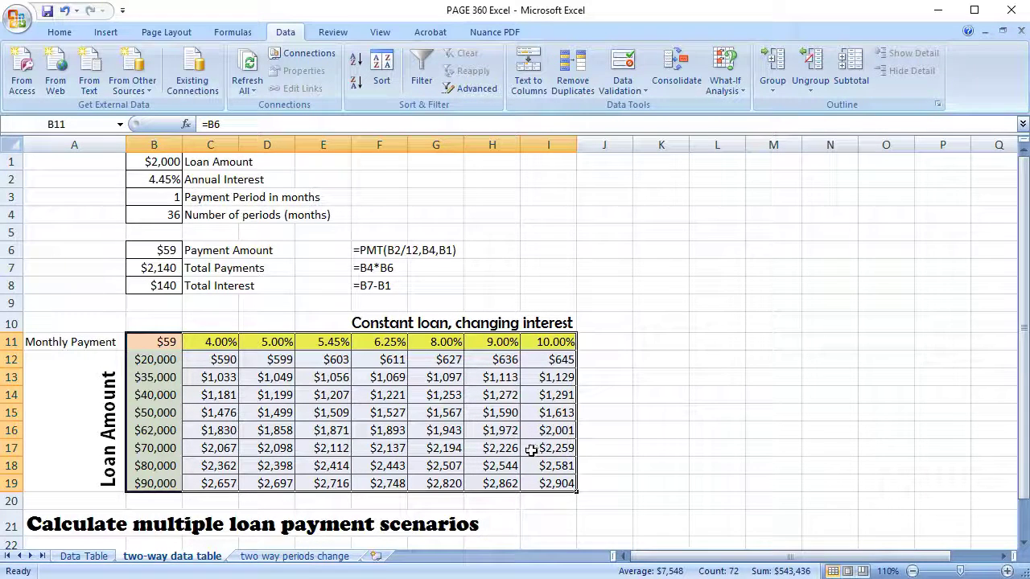
Change the H11 rate to 8.25% and the B17 loan amount to $68,500.
left_click(500, 343)
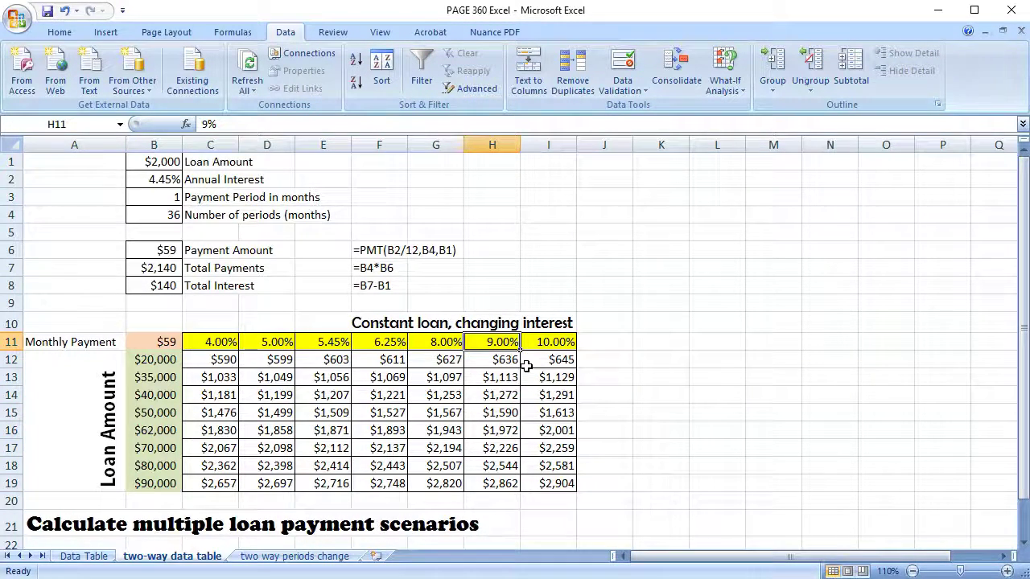
type("8%.25%")
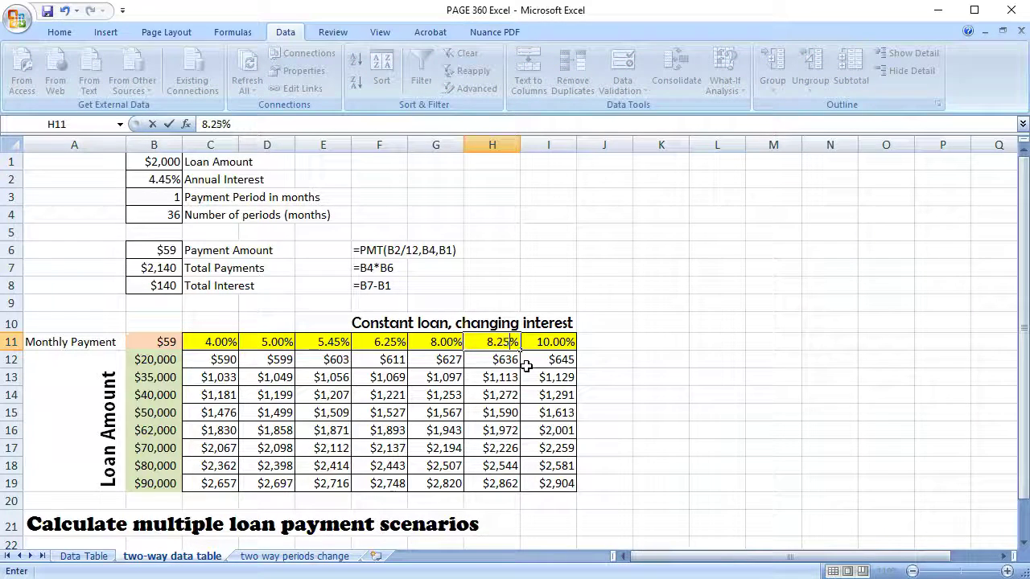
key("Return")
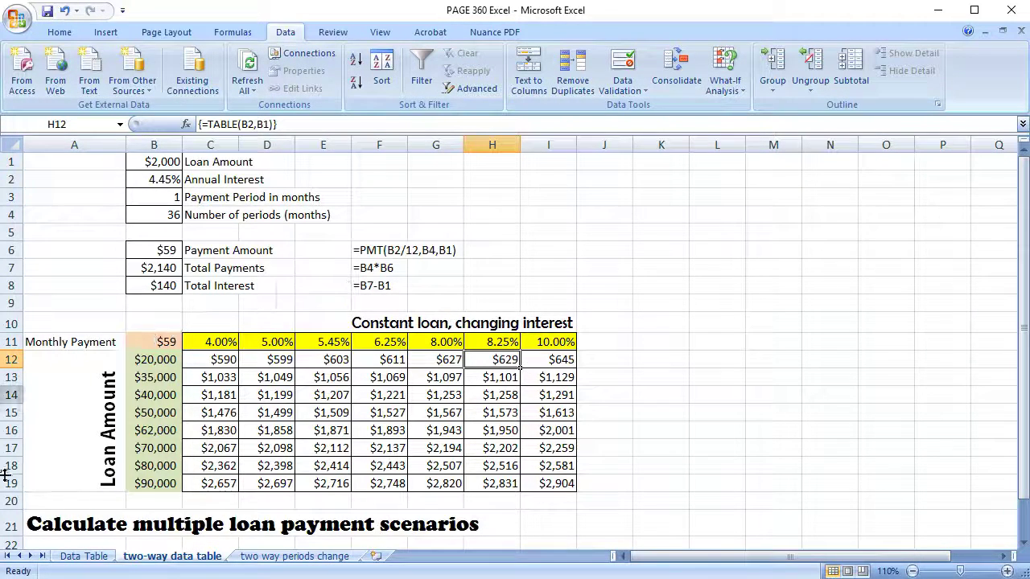
left_click(161, 449)
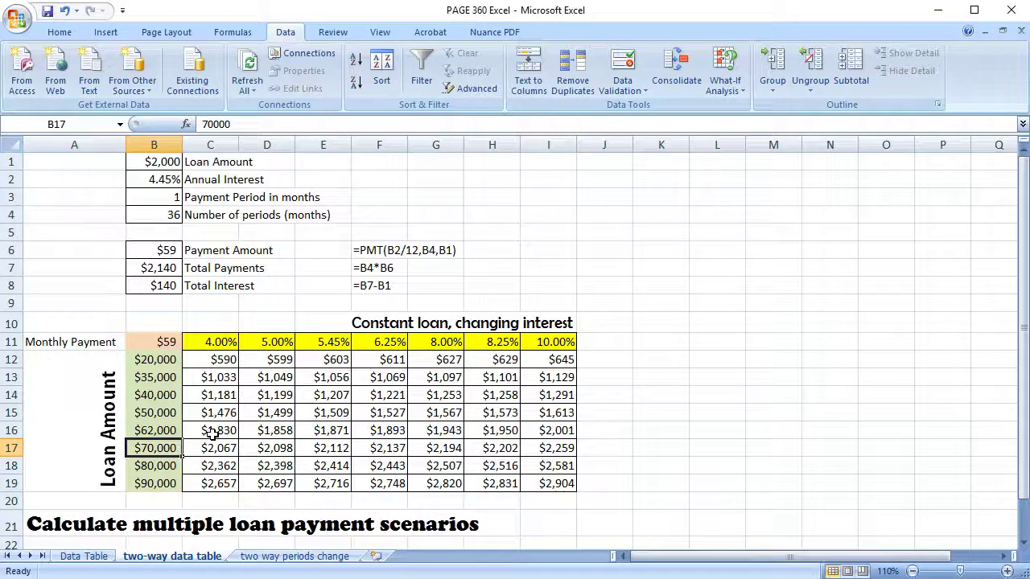
type("6850")
key("Return")
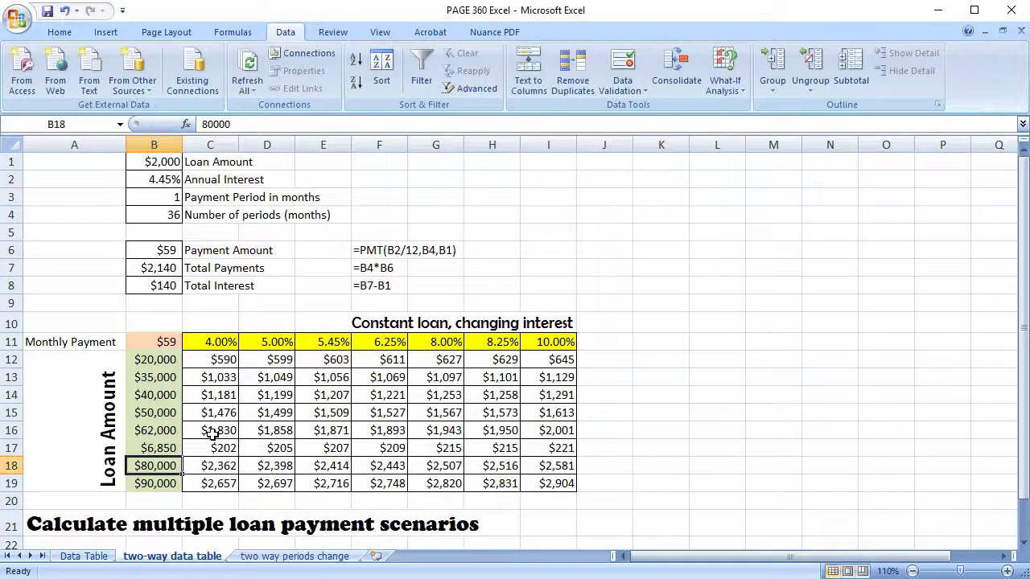
left_click(169, 449)
type("68500")
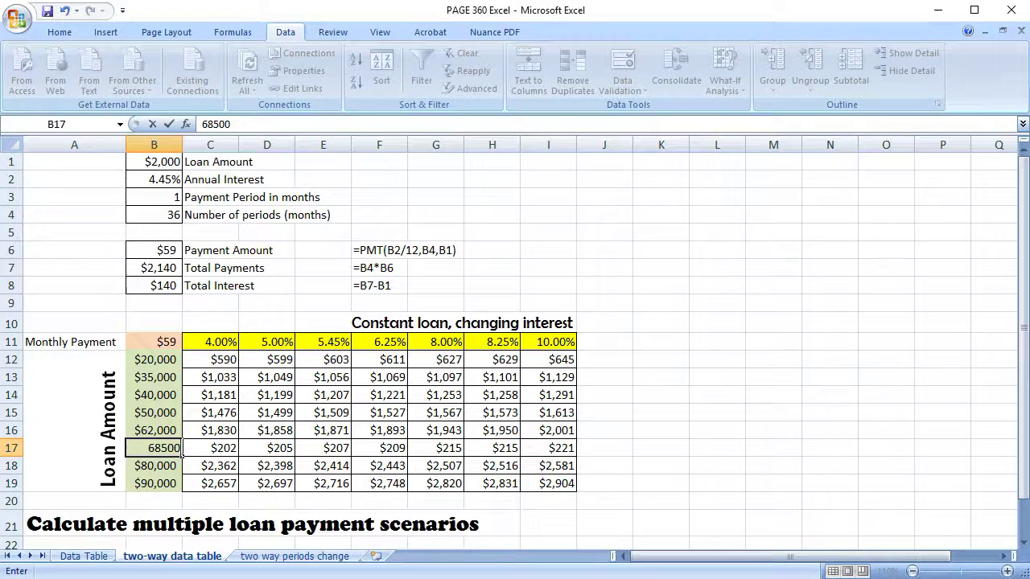
key("Return")
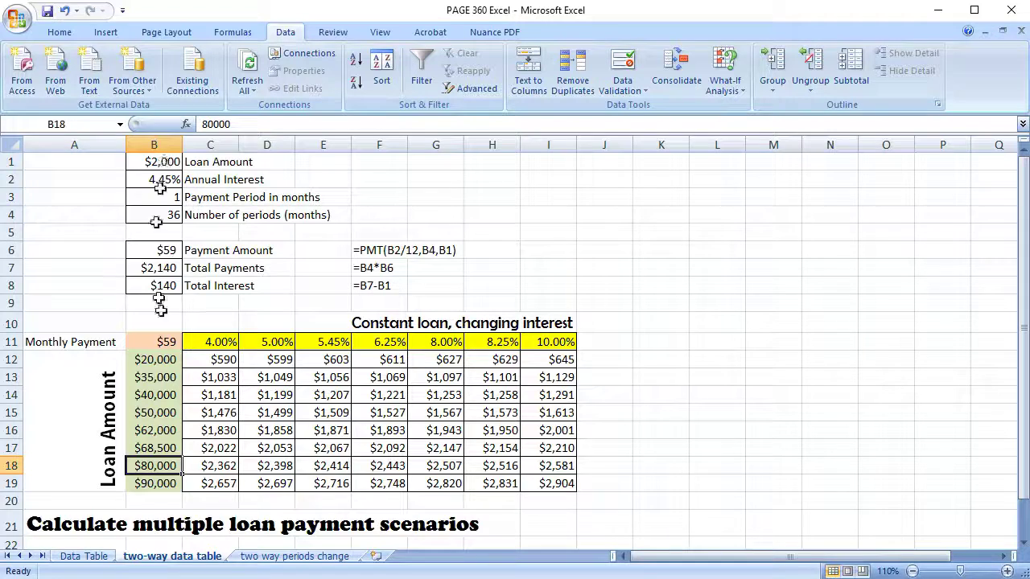
Test B15 with a 2,000 loan amount and change the D11 rate to 4.45%.
left_click(168, 412)
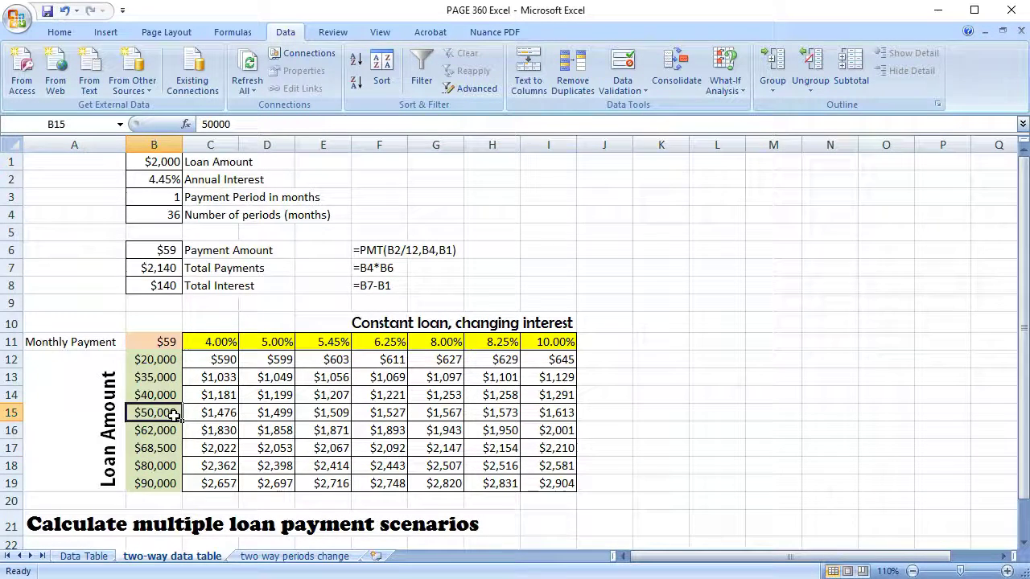
type("2,000")
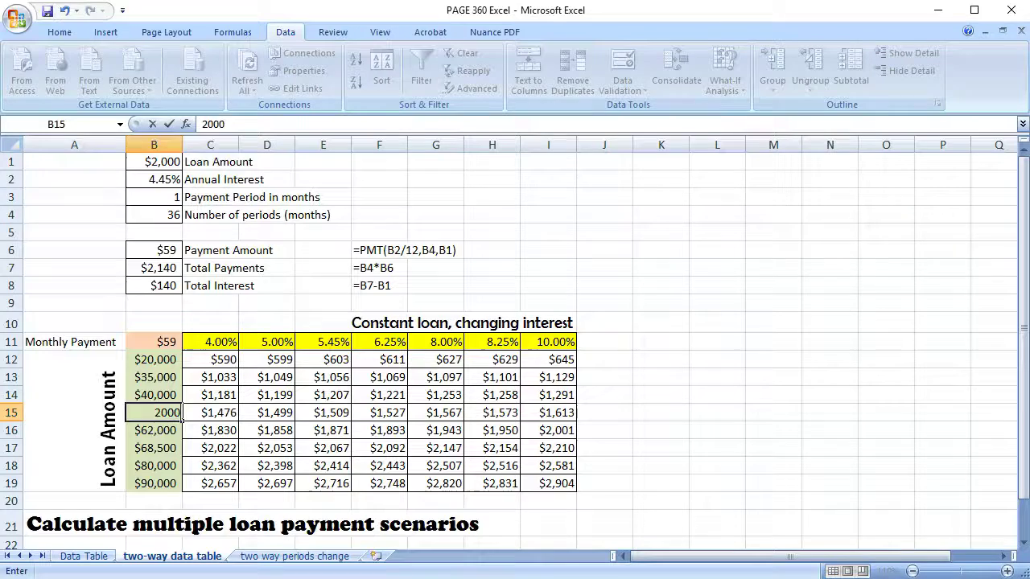
key("Tab")
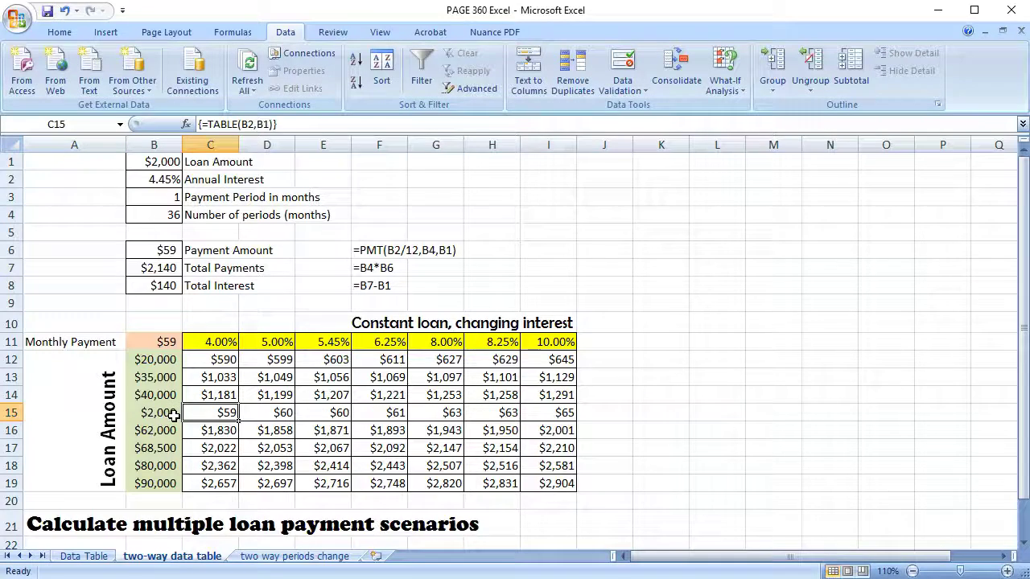
left_click(269, 341)
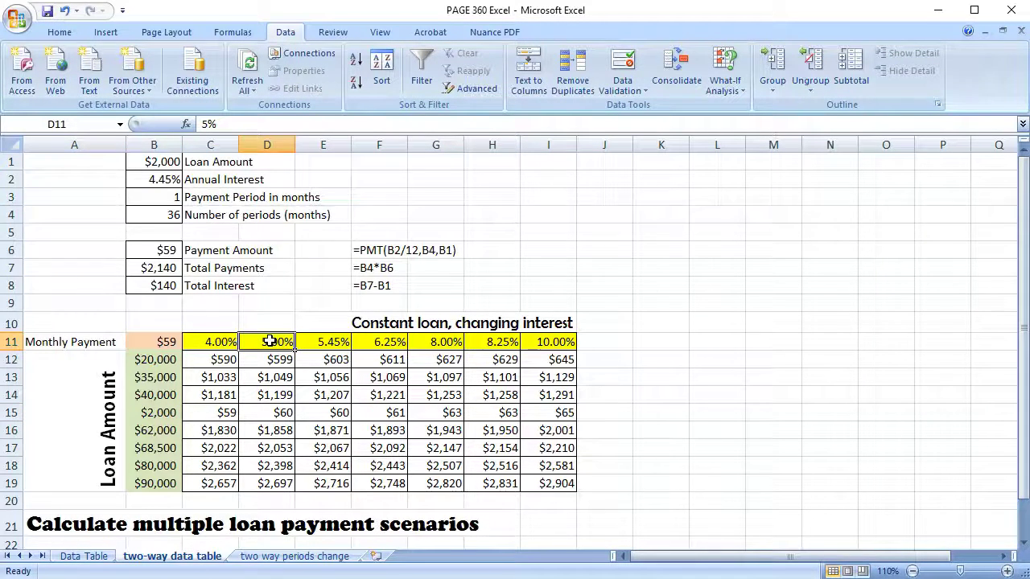
type("4.45")
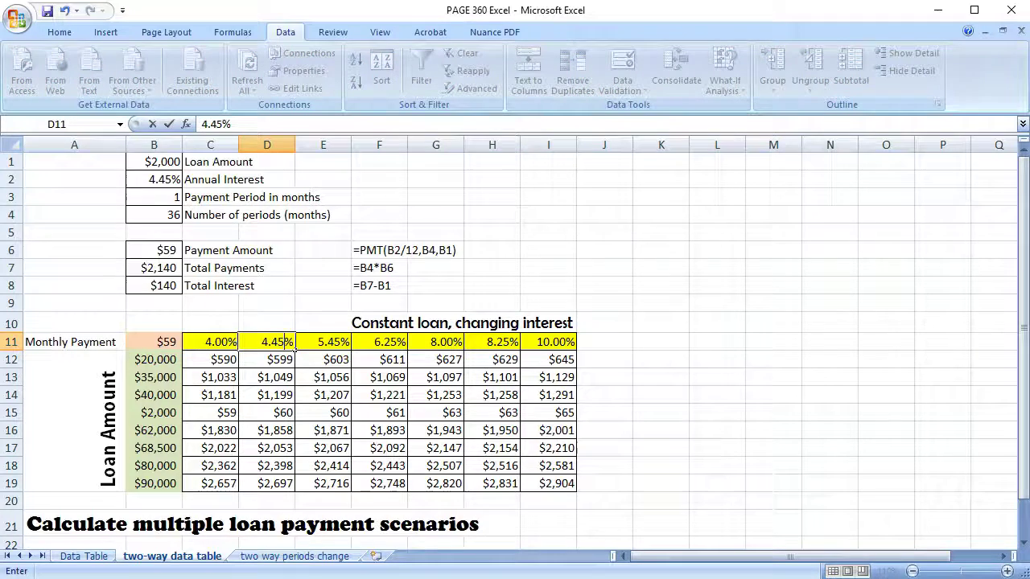
key("Return")
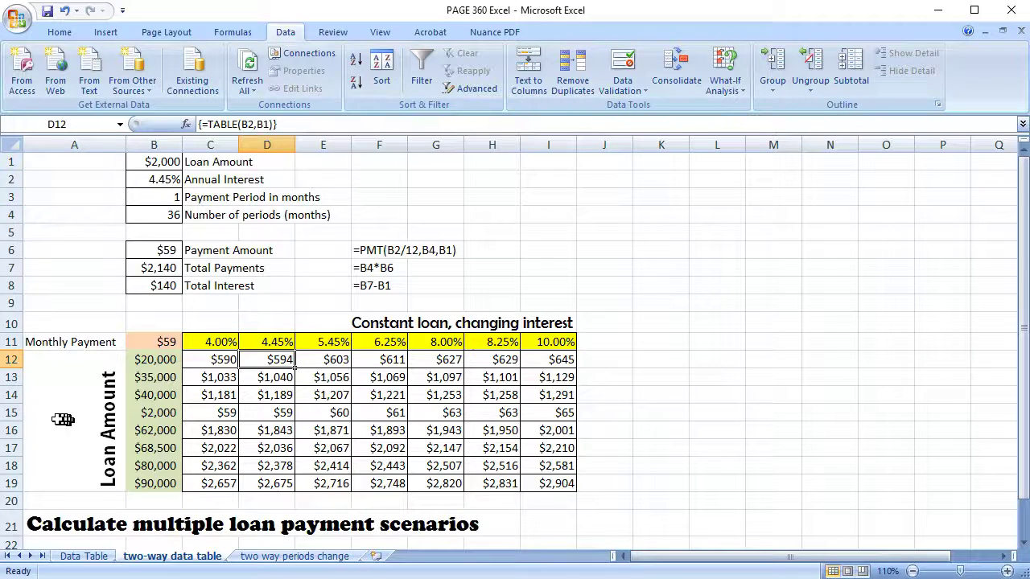
Restore B15 to $50,000 and go to the 'two way periods change' sheet.
left_click(166, 414)
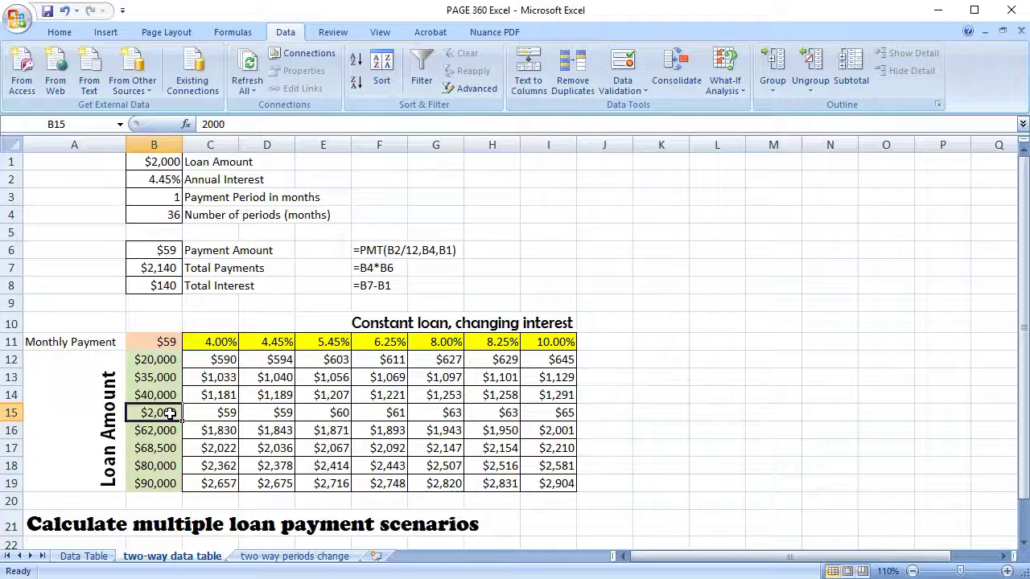
type("5")
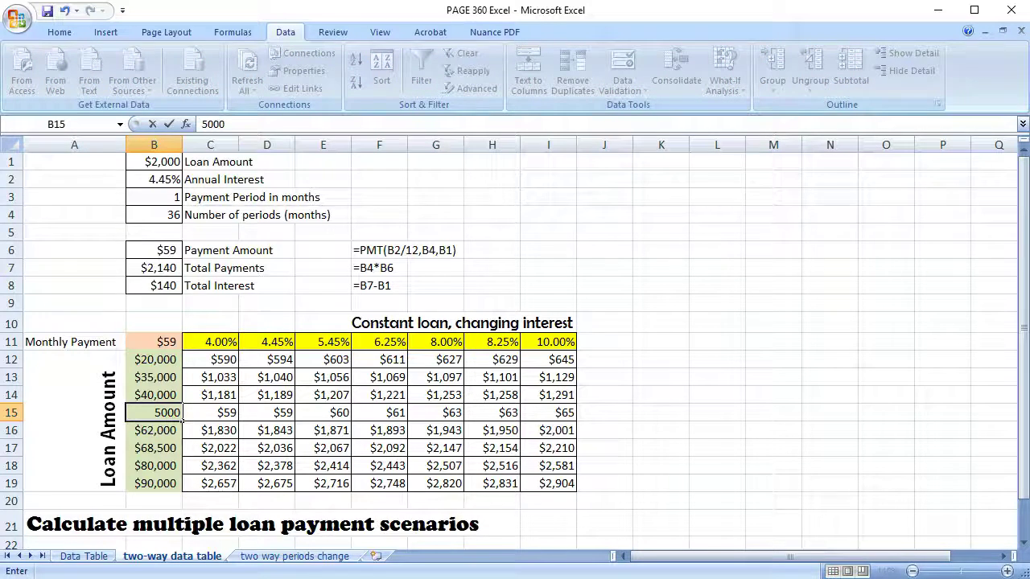
key("Return")
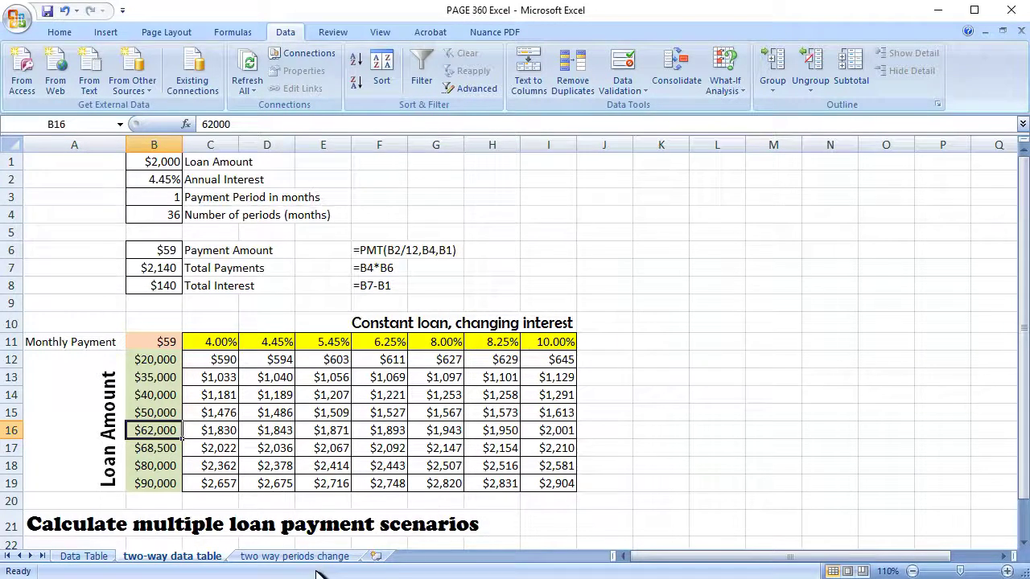
left_click(283, 556)
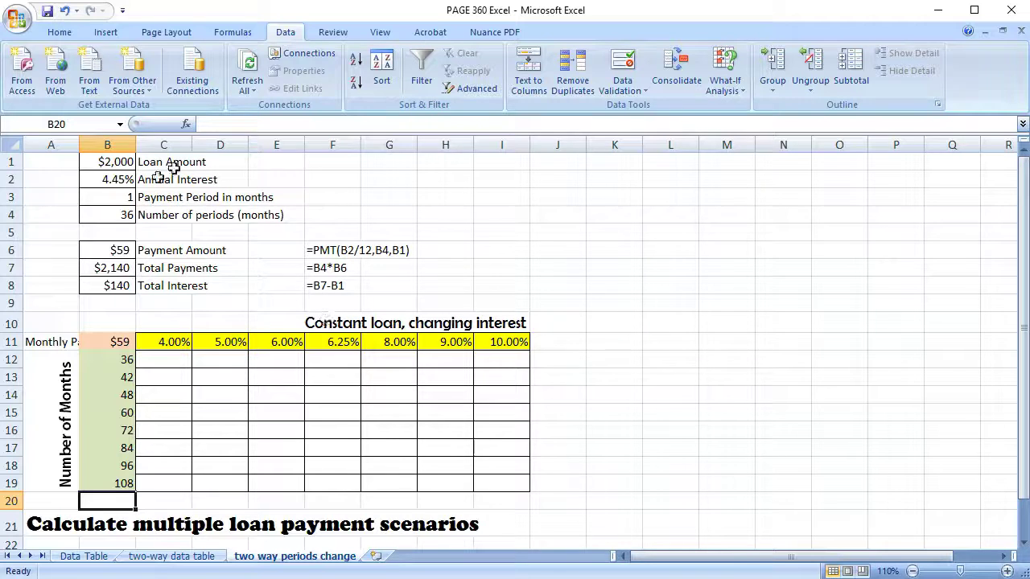
Set the B1 loan amount to $55,000 so B11 shows a $1,635 payment.
left_click(107, 161)
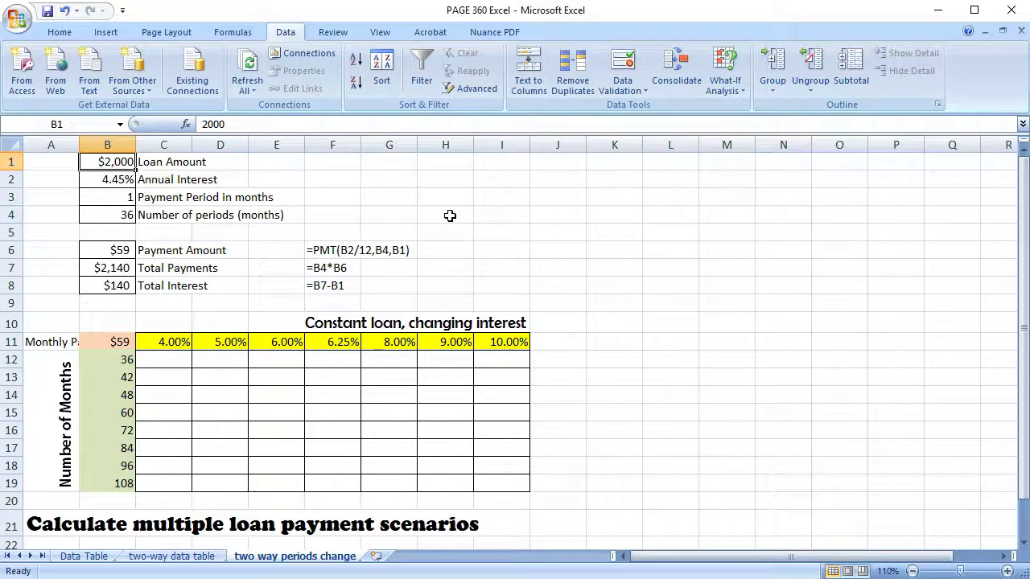
type("55")
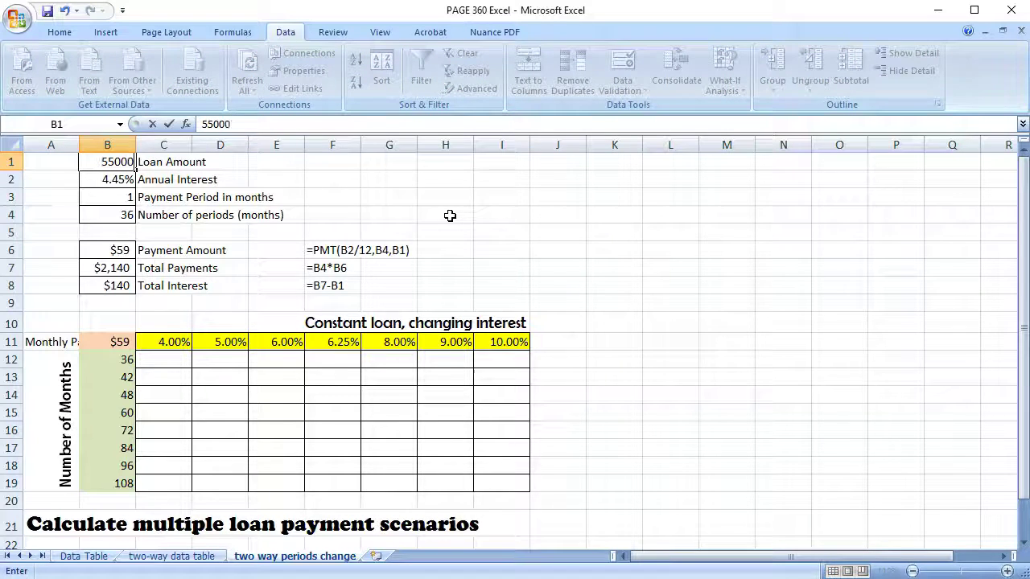
key("Return")
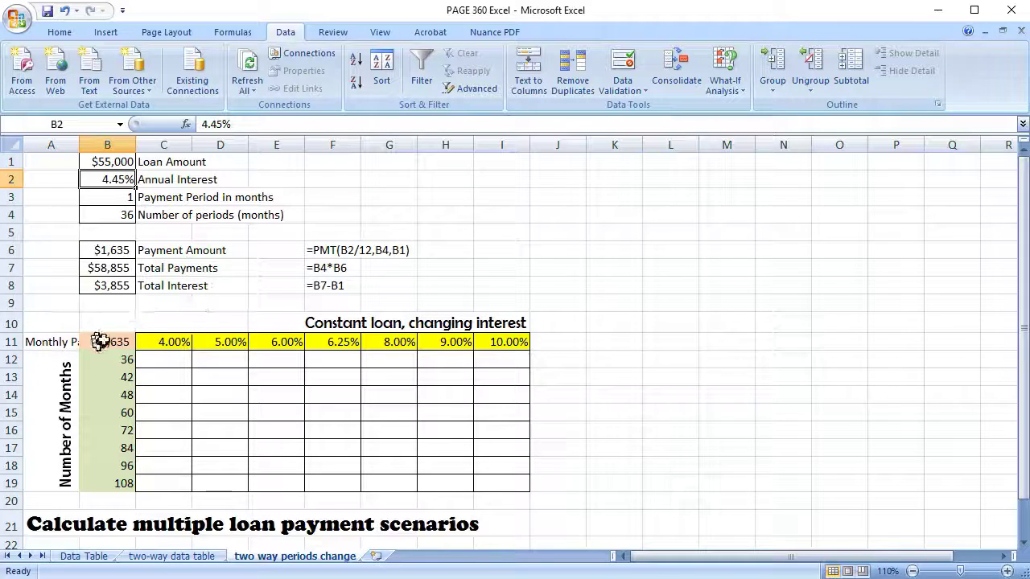
Build a data table on B11:I19 with row input $B$2 and column input $B$4 (periods).
left_click_drag(100, 342, 480, 478)
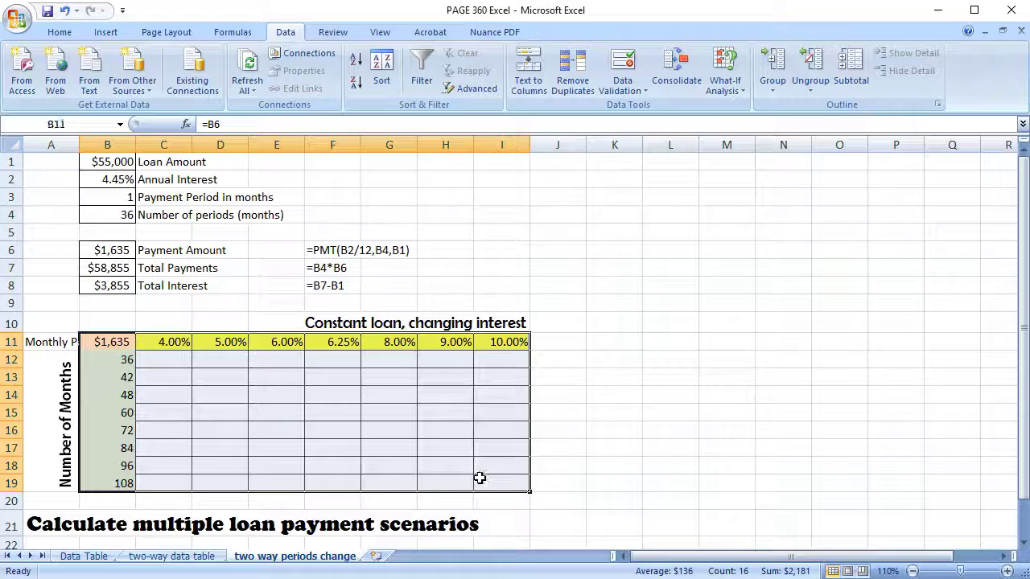
left_click(733, 70)
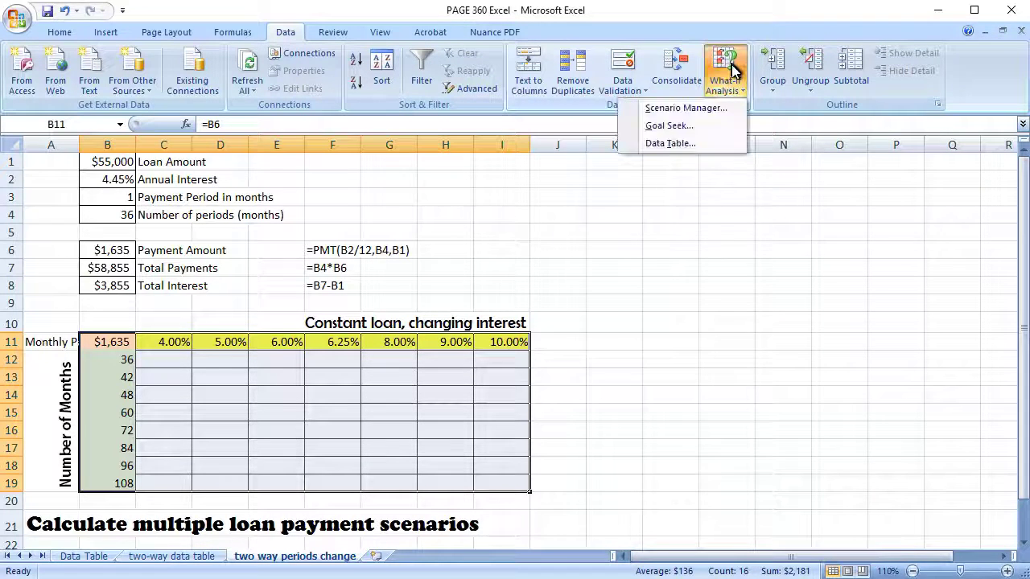
left_click(706, 146)
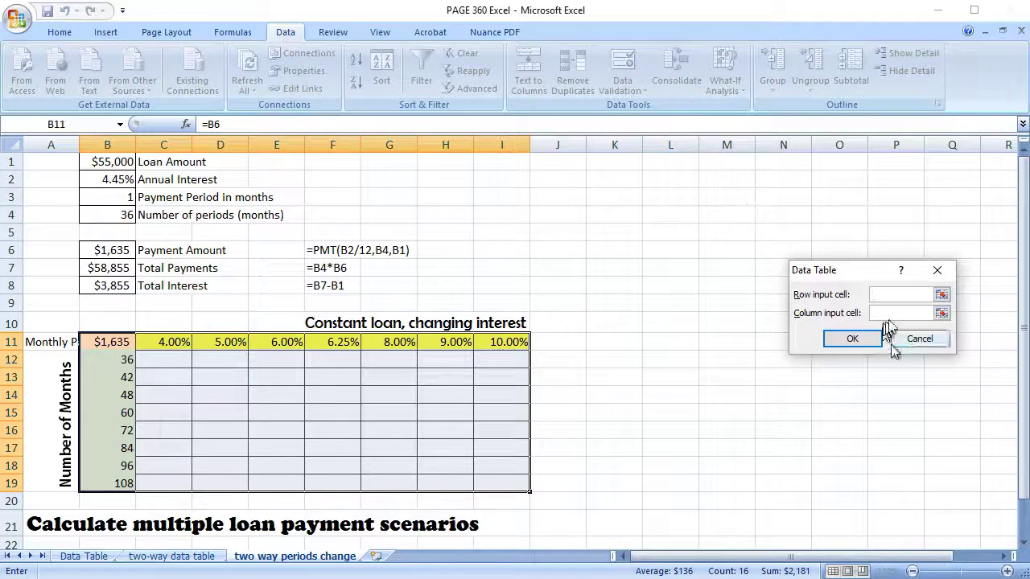
left_click(902, 293)
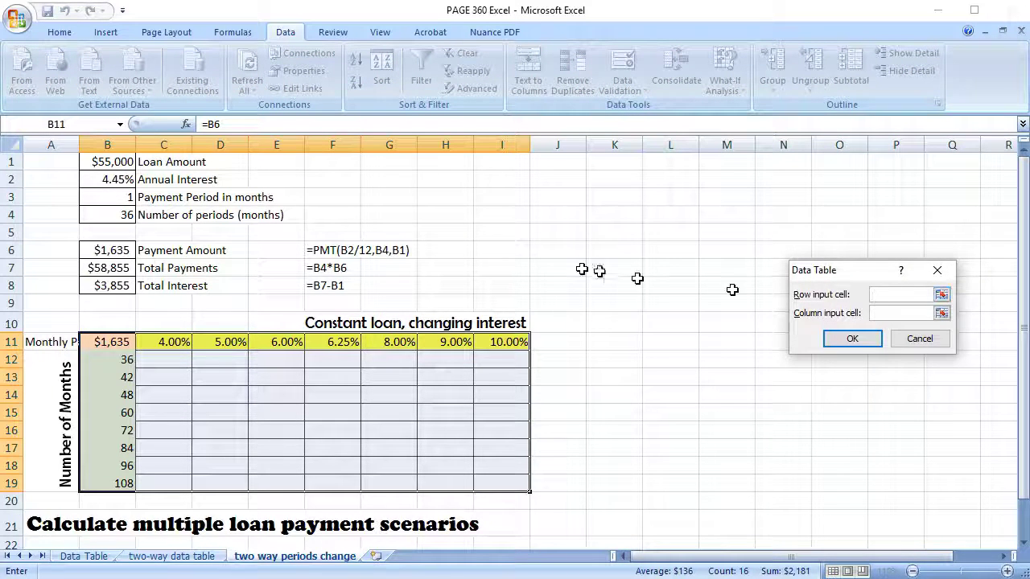
left_click(111, 181)
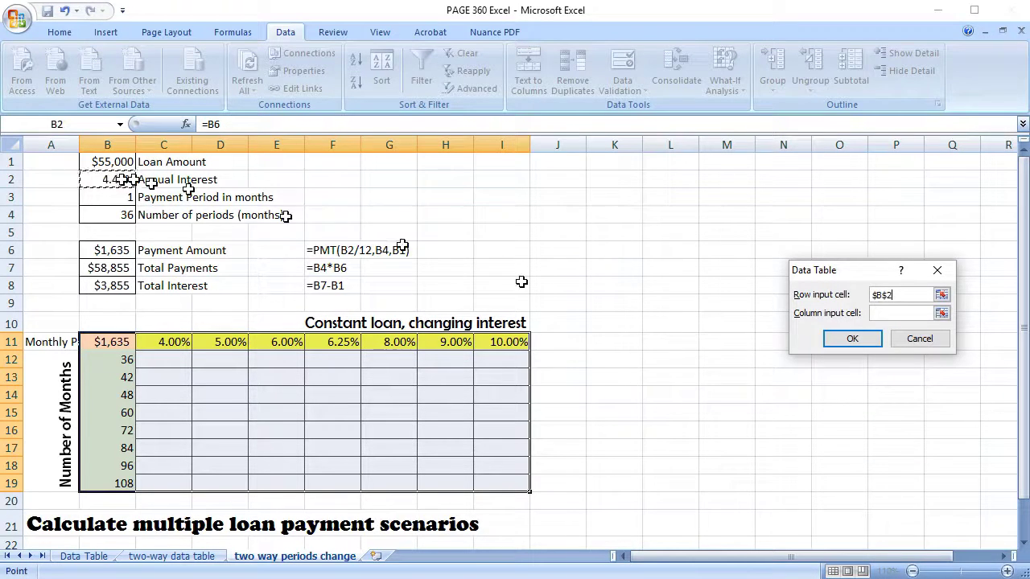
left_click(888, 315)
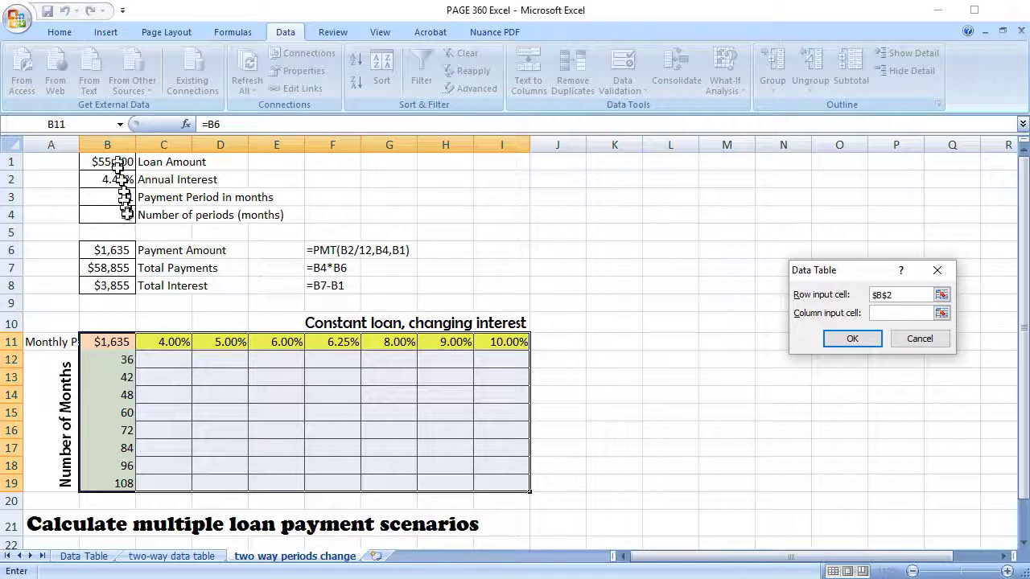
left_click(120, 215)
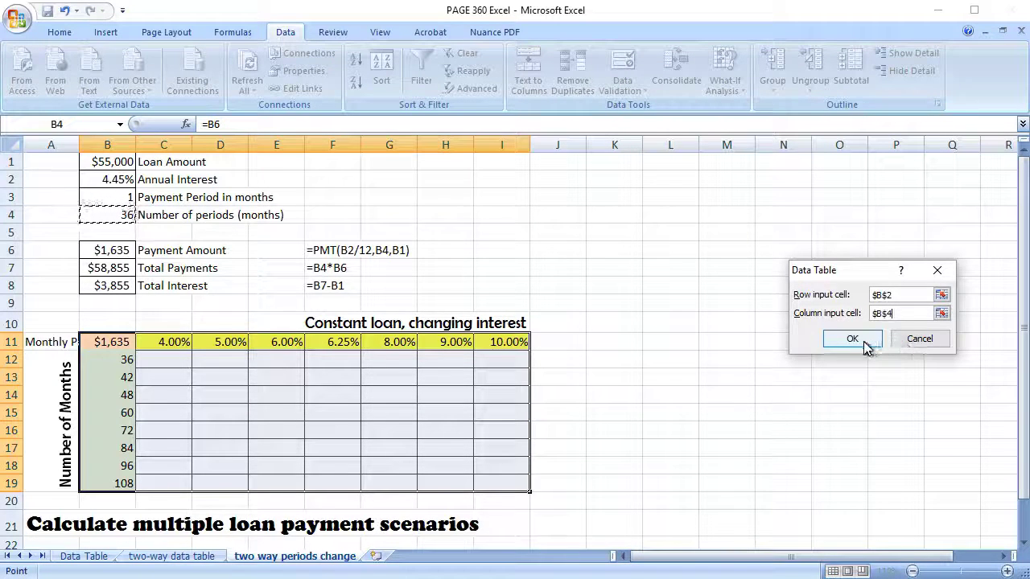
left_click(852, 339)
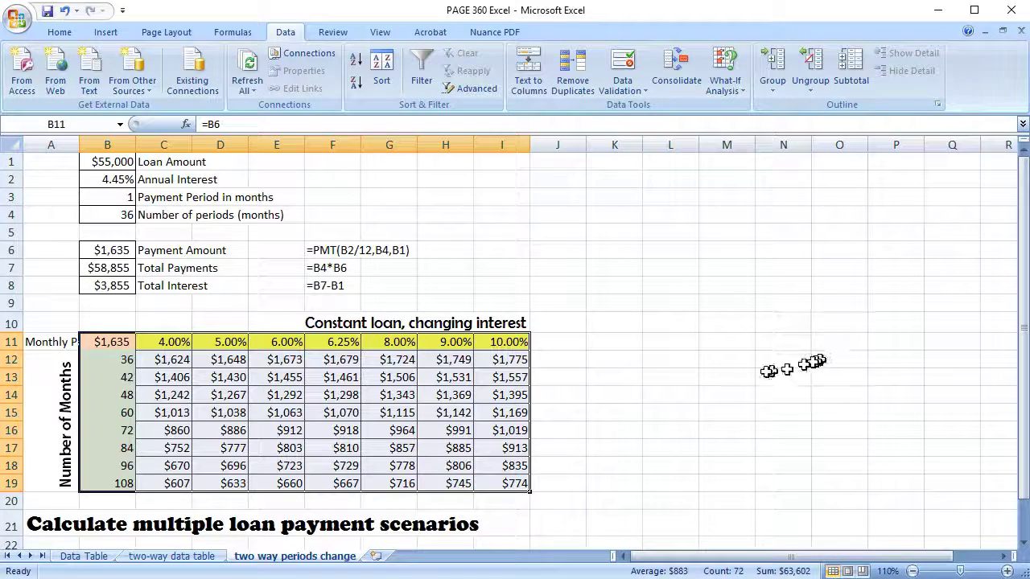